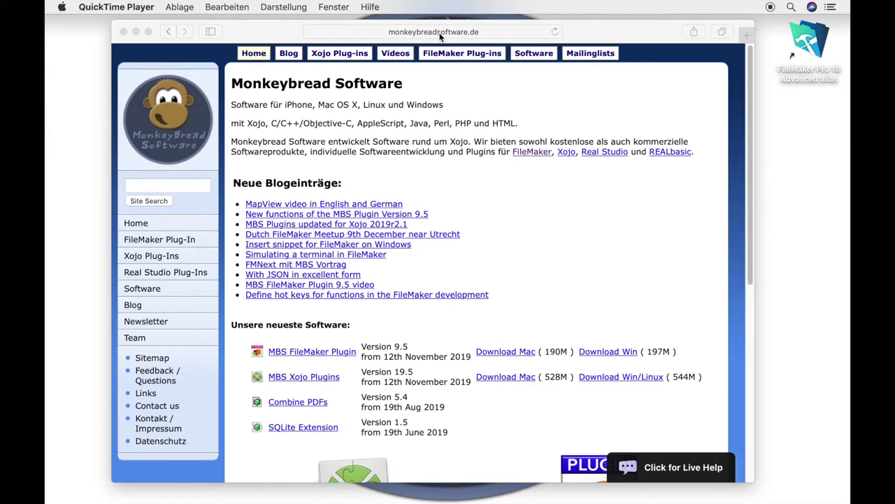
Step: Open the FileMaker Plug-ins page and download the macOS disk image MBSFMPlugin95.dmg
{"action": "left_click", "coordinate": [435, 59]}
{"action": "left_click", "coordinate": [435, 59]}
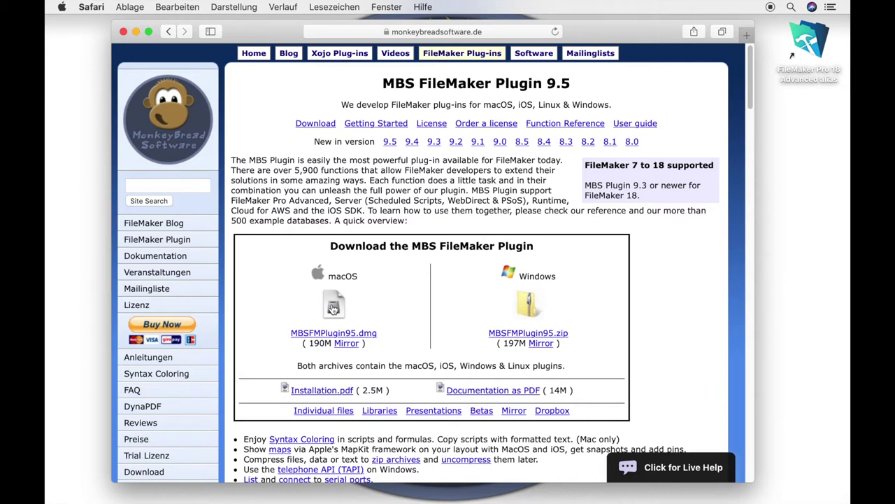
{"action": "left_click", "coordinate": [333, 308]}
Step: Open the plugin's function reference and view the Addressbook.Account.Name entry in the Addressbook component
{"action": "left_click", "coordinate": [552, 126]}
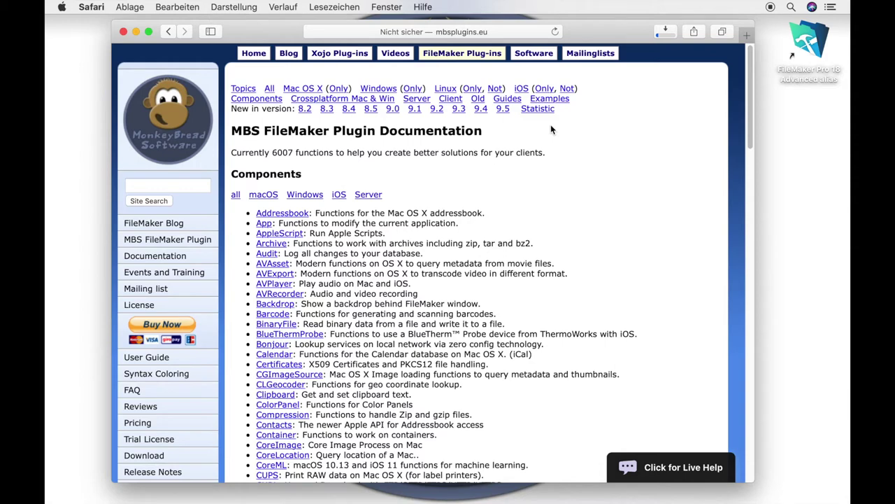
{"action": "left_click", "coordinate": [289, 216]}
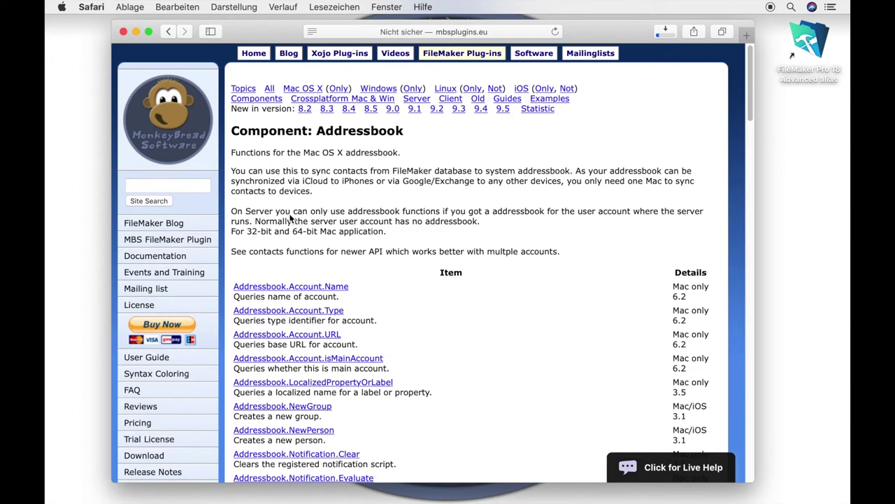
{"action": "left_click", "coordinate": [268, 288]}
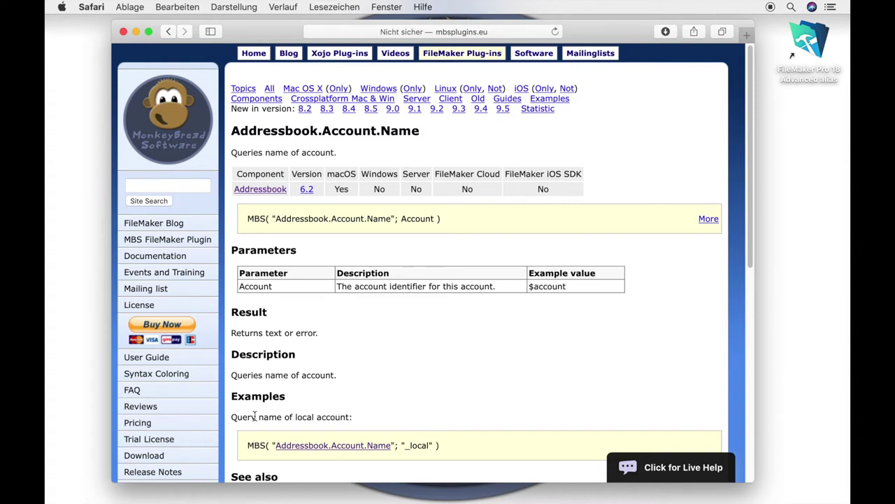
Step: Open the downloaded MBSFMPlugin95.dmg and copy MBS.fmplugin from its Plugin for Mac folder
{"action": "left_click", "coordinate": [667, 32]}
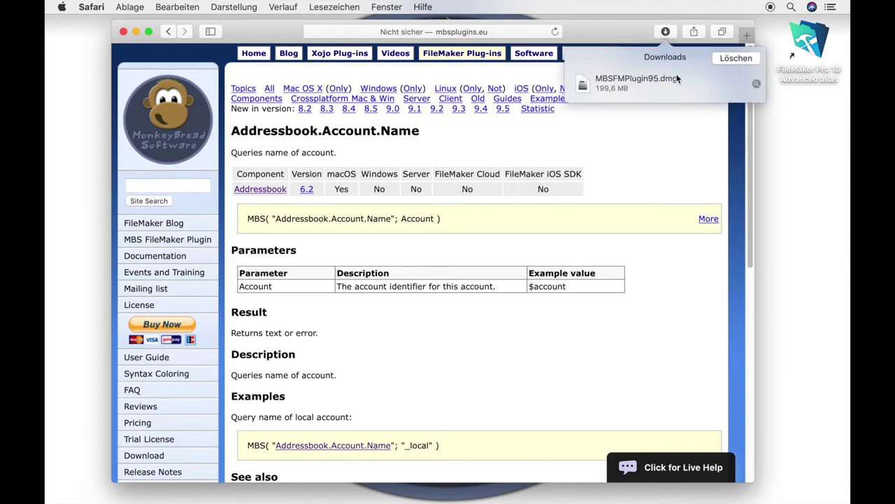
{"action": "double_click", "coordinate": [676, 80]}
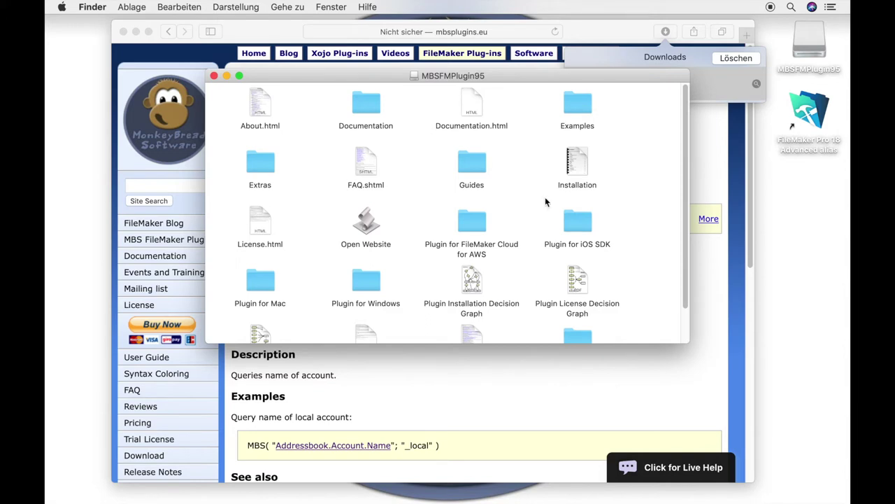
{"action": "double_click", "coordinate": [261, 282]}
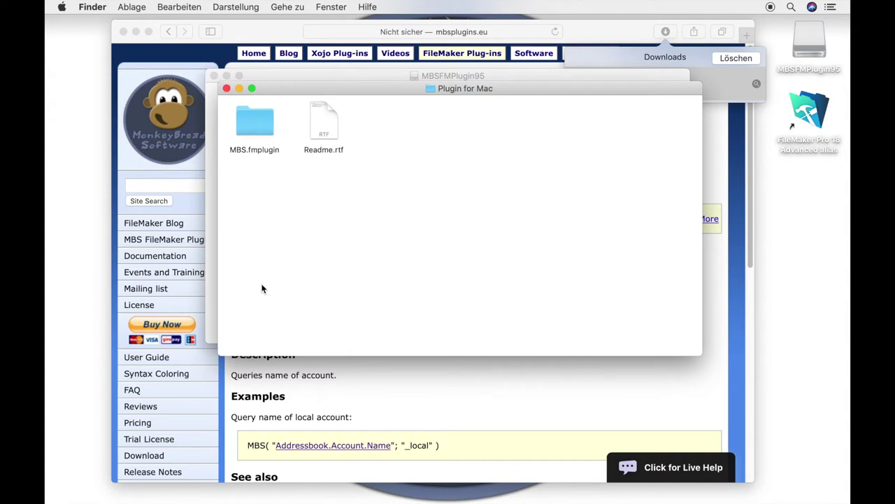
{"action": "right_click", "coordinate": [255, 134]}
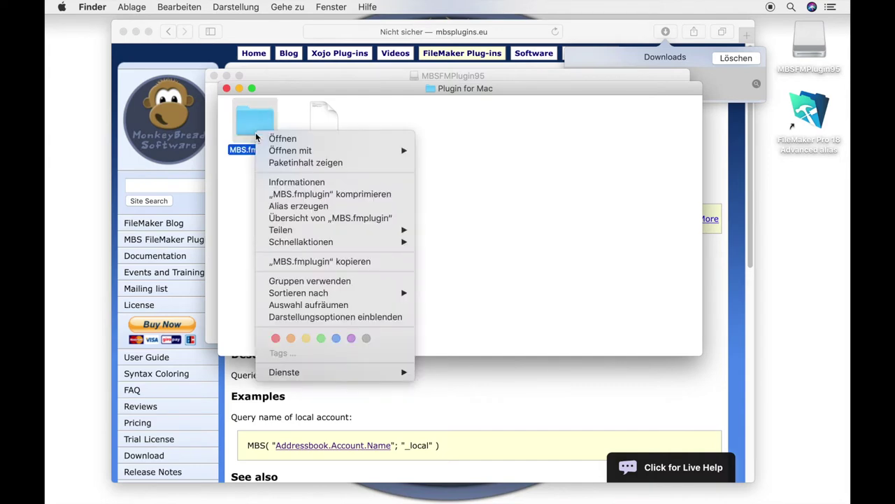
{"action": "left_click", "coordinate": [284, 262]}
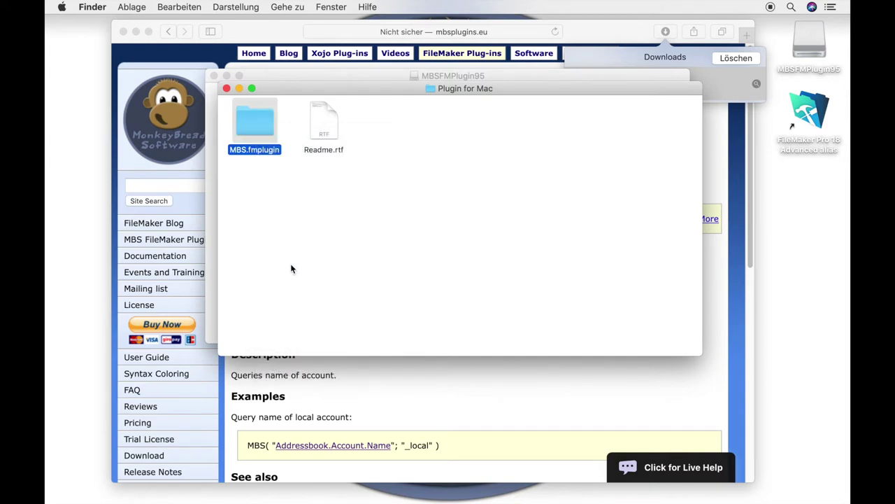
Step: Launch FileMaker Pro 18 Advanced and show its plugin folder from the plugin preferences
{"action": "left_click", "coordinate": [811, 115]}
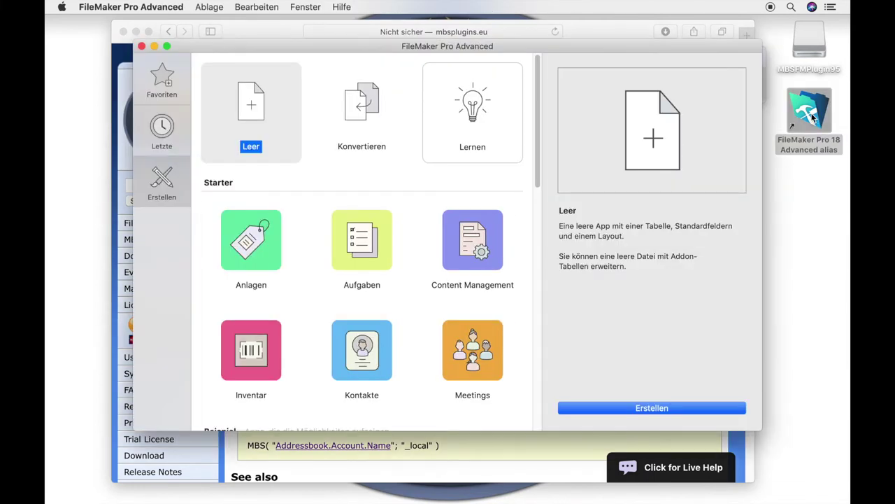
{"action": "left_click", "coordinate": [165, 9]}
{"action": "left_click", "coordinate": [158, 42]}
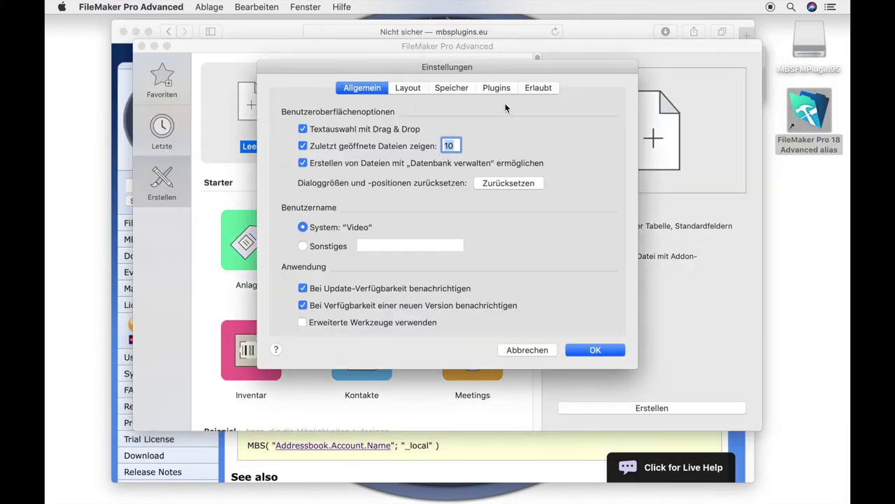
{"action": "left_click", "coordinate": [496, 88]}
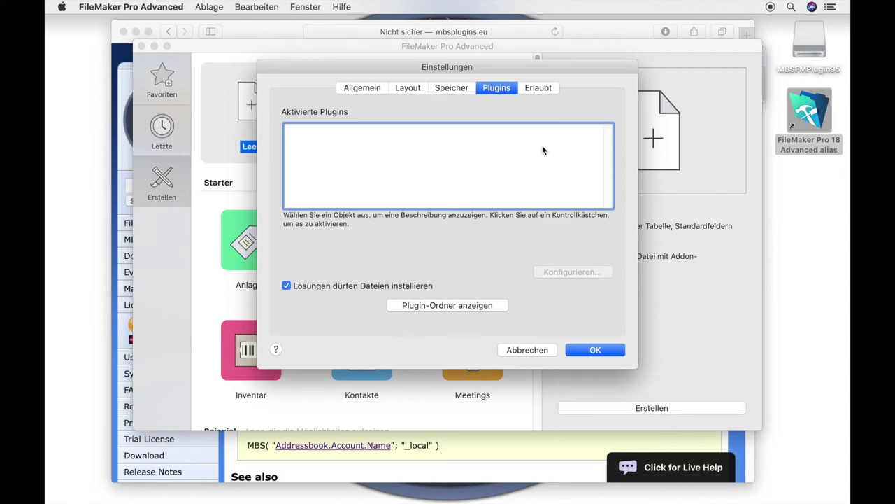
{"action": "left_click", "coordinate": [467, 309]}
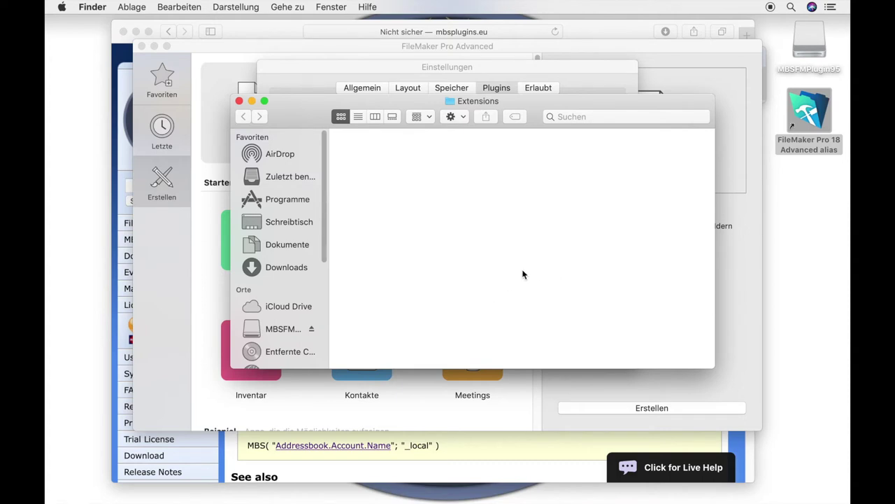
Step: Paste MBS.fmplugin into the Extensions folder, and close the folder windows and the FileMaker preferences
{"action": "key", "text": "super+v"}
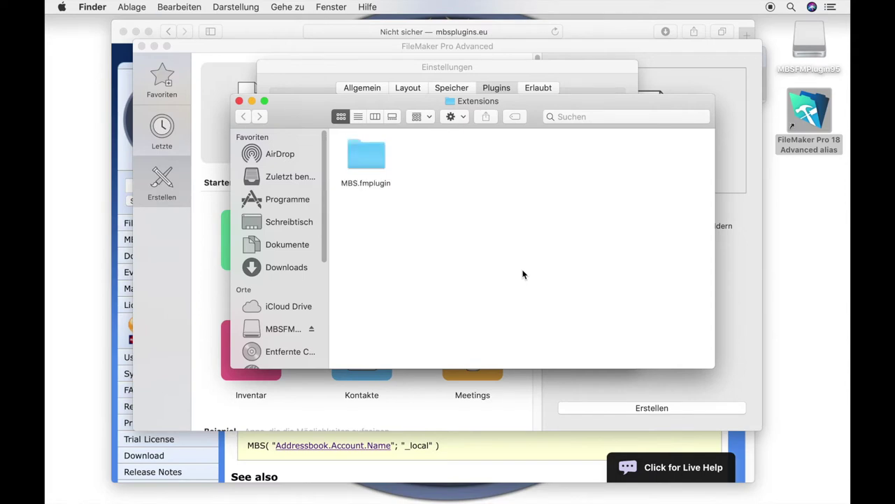
{"action": "left_click", "coordinate": [239, 101]}
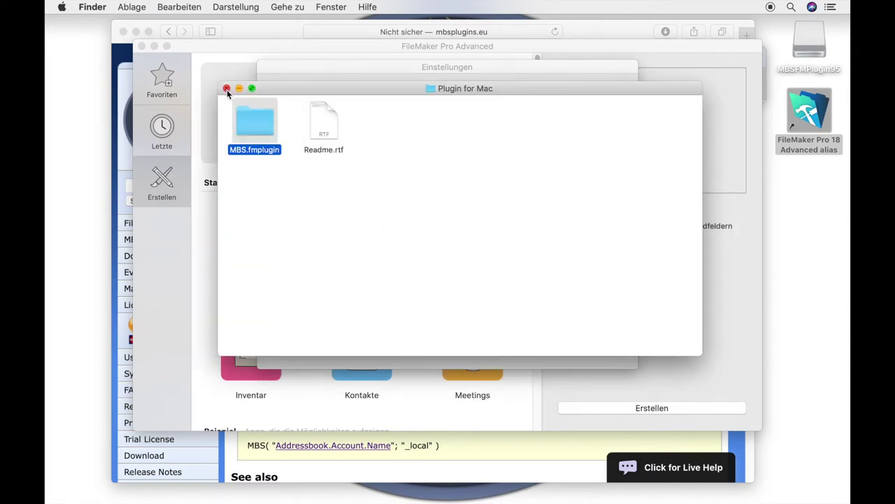
{"action": "left_click", "coordinate": [168, 358]}
{"action": "left_click", "coordinate": [584, 346]}
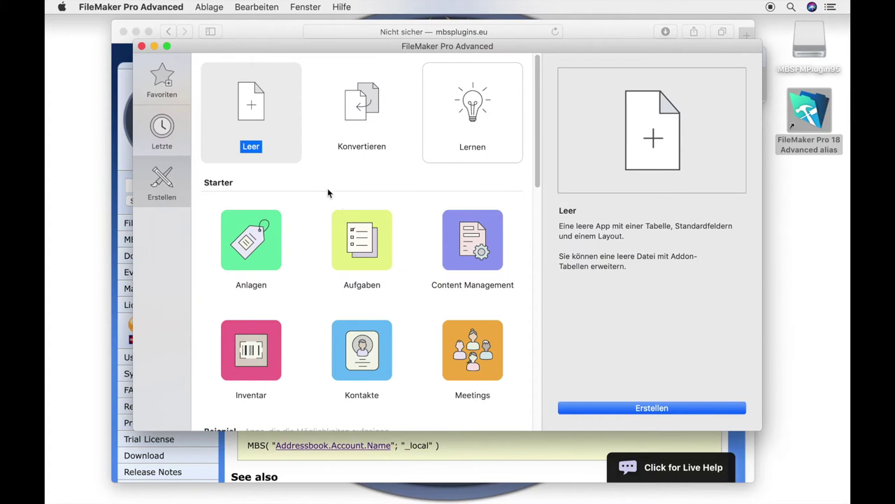
Step: Quit and relaunch FileMaker Pro 18 Advanced to load the plugin
{"action": "left_click", "coordinate": [117, 8]}
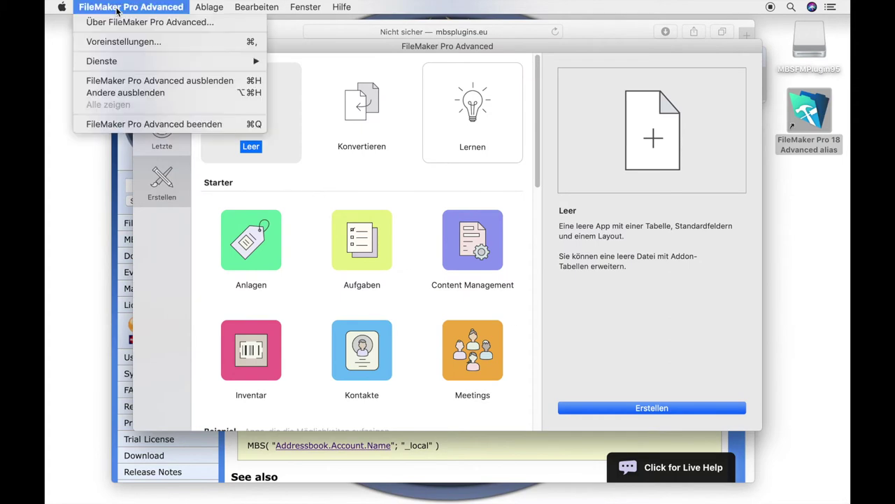
{"action": "left_click", "coordinate": [126, 125]}
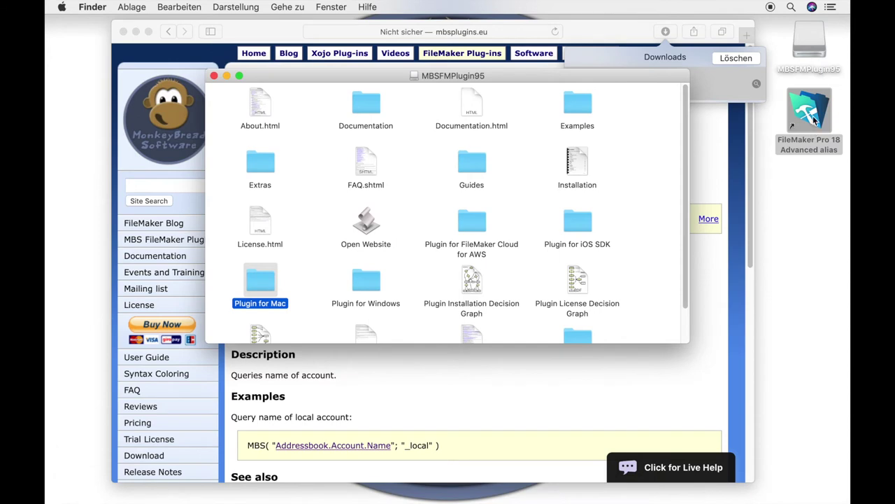
{"action": "double_click", "coordinate": [813, 121]}
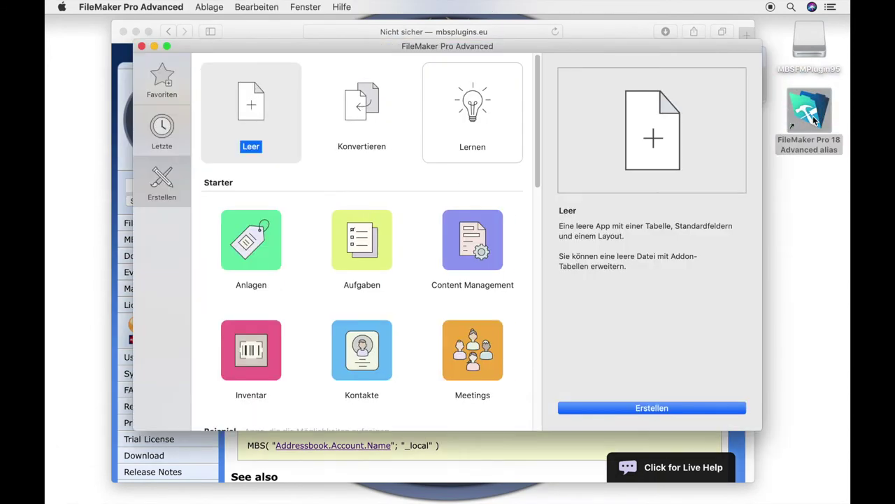
Step: Open the configuration of the MBS Plug-In from FileMaker's plugin preferences
{"action": "left_click", "coordinate": [155, 10]}
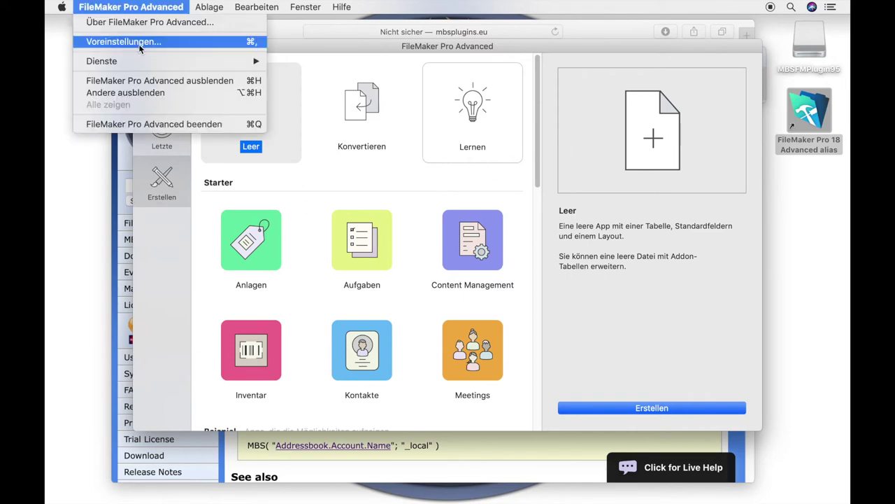
{"action": "left_click", "coordinate": [140, 44]}
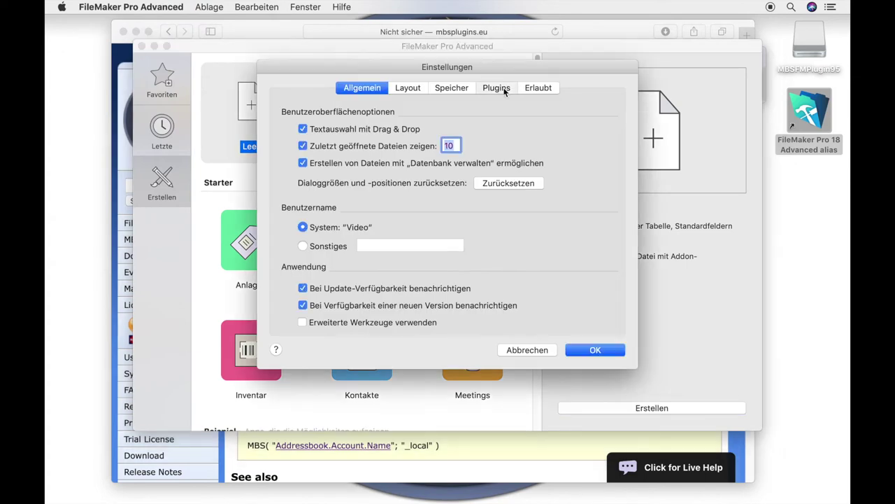
{"action": "left_click", "coordinate": [502, 89]}
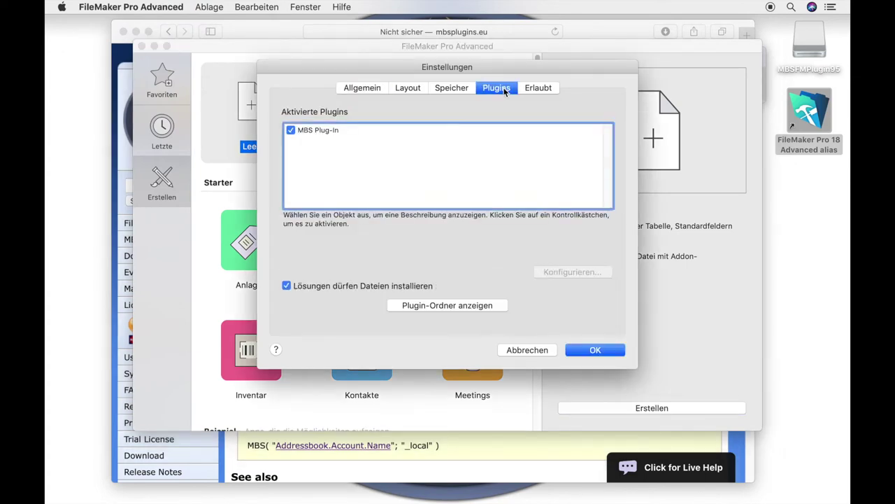
{"action": "double_click", "coordinate": [326, 137]}
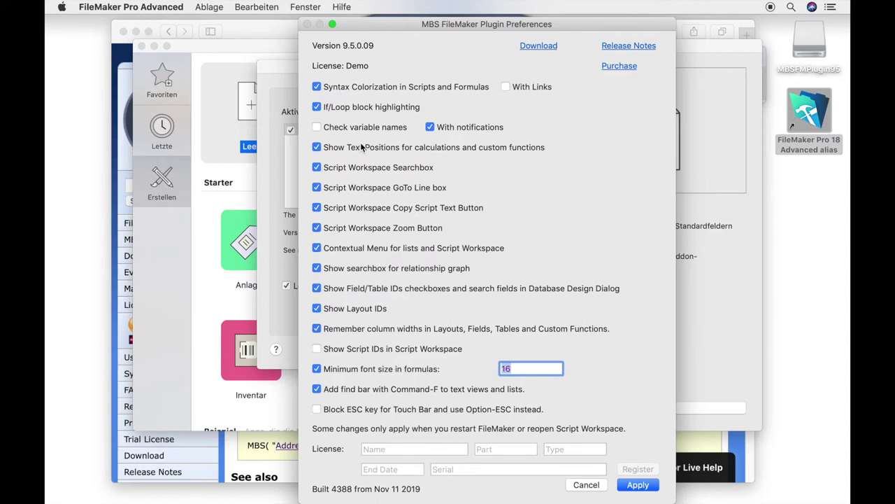
Step: Set the minimum font size in formulas to 18 in the MBS plugin preferences
{"action": "left_click", "coordinate": [532, 369]}
{"action": "key", "text": "BackSpace"}
{"action": "key", "text": "BackSpace"}
{"action": "type", "text": "18"}
Step: Switch to Safari and open the Trial License page on the MBS website
{"action": "left_click", "coordinate": [231, 472]}
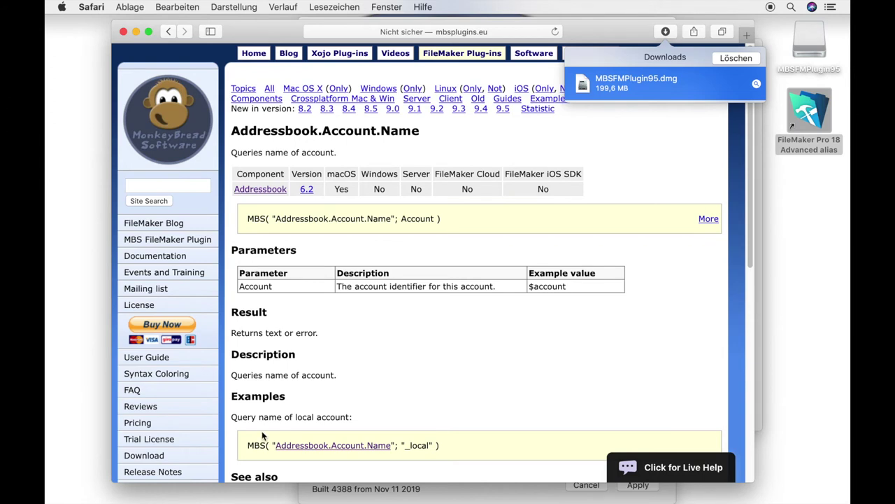
{"action": "left_click", "coordinate": [166, 441]}
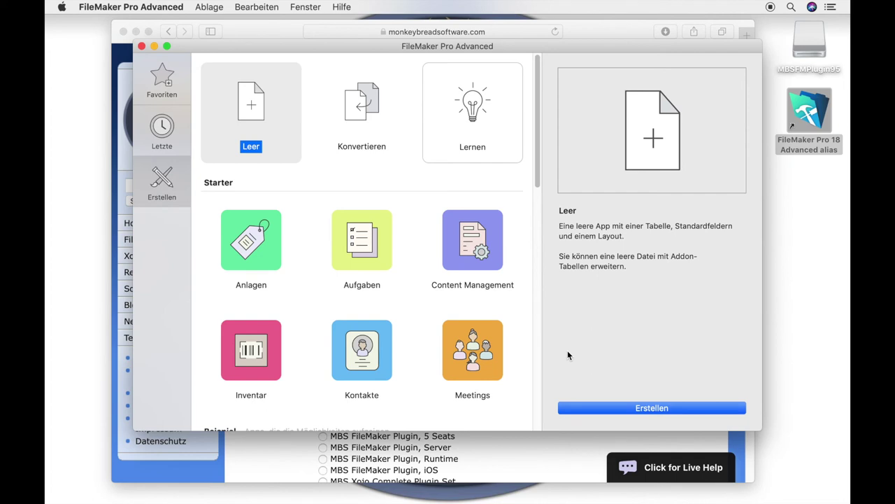
Step: Create a blank FileMaker database saved to the desktop as Test.fmp12, accepting the default fields
{"action": "double_click", "coordinate": [264, 133]}
{"action": "type", "text": "Test.fmp12"}
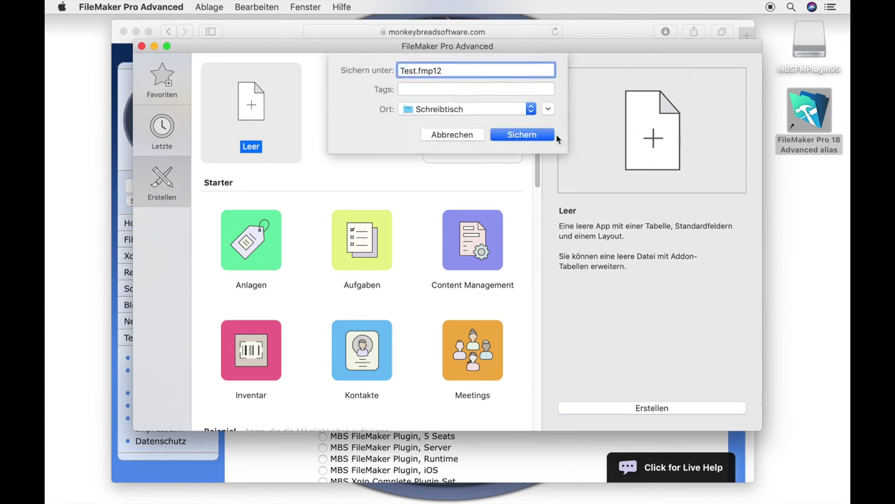
{"action": "left_click", "coordinate": [536, 134]}
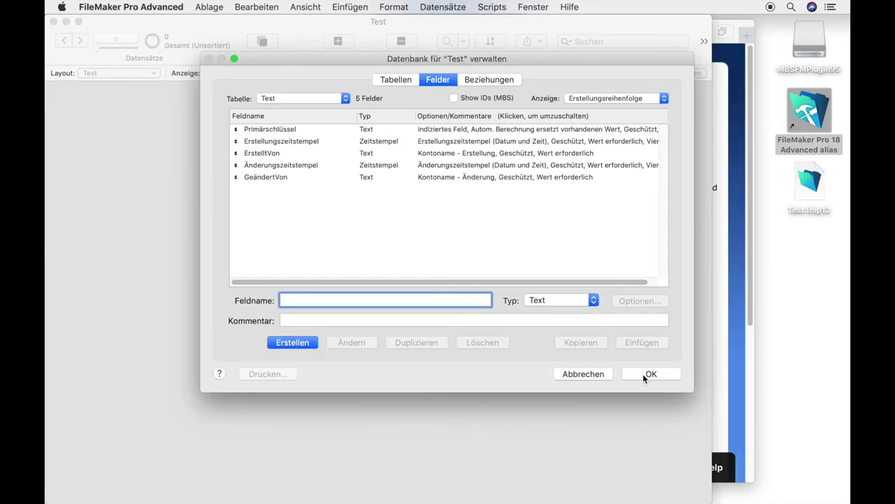
{"action": "left_click", "coordinate": [647, 374]}
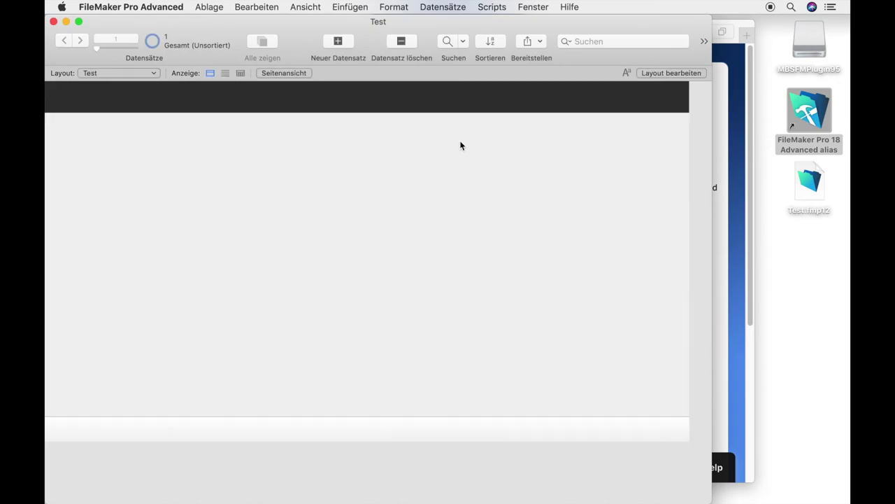
Step: Open the Script Workspace and create a new script named MBS
{"action": "left_click", "coordinate": [492, 8]}
{"action": "left_click", "coordinate": [530, 22]}
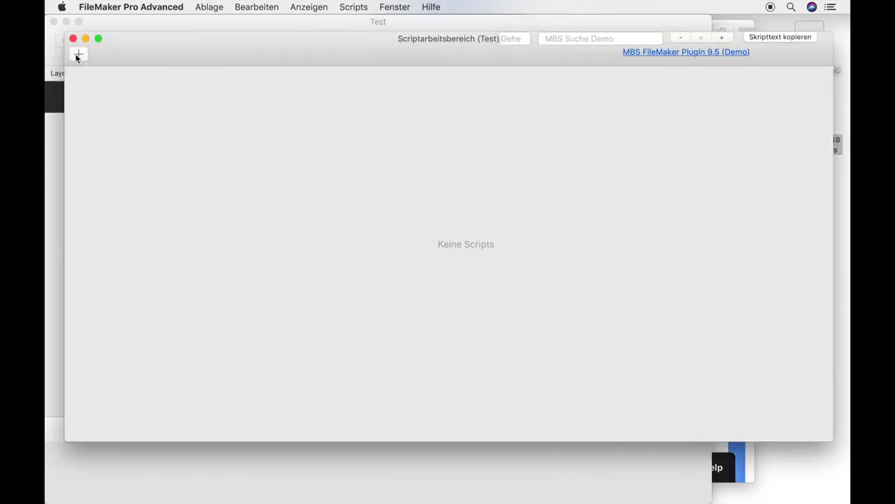
{"action": "left_click", "coordinate": [77, 55]}
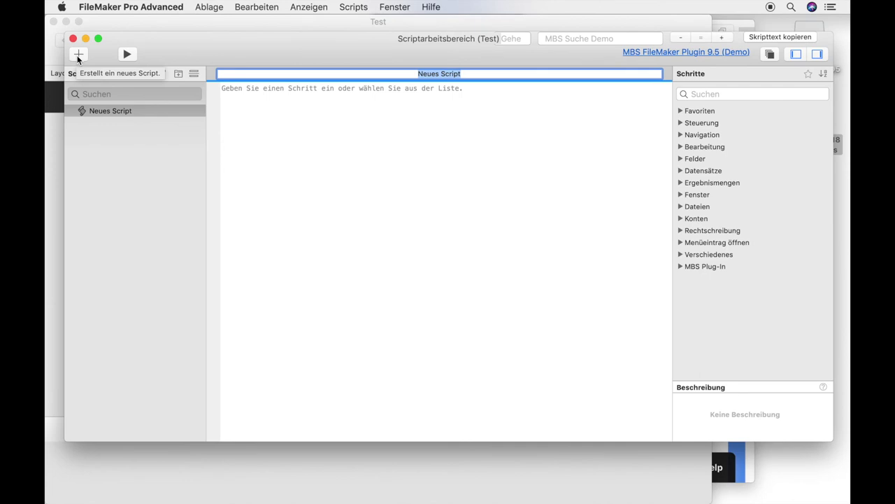
{"action": "type", "text": "MBS"}
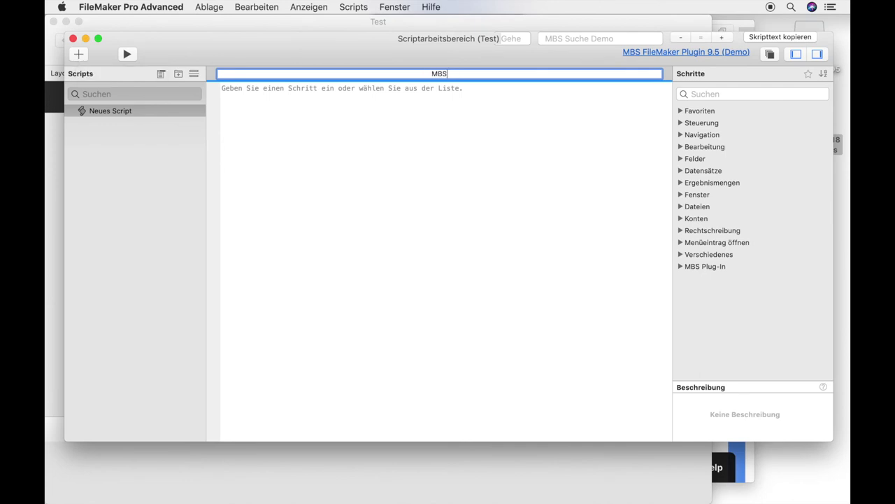
{"action": "key", "text": "Return"}
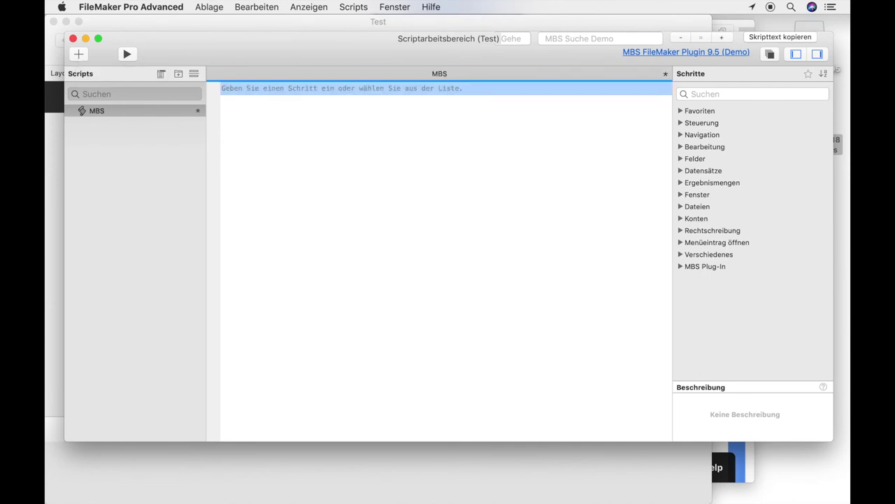